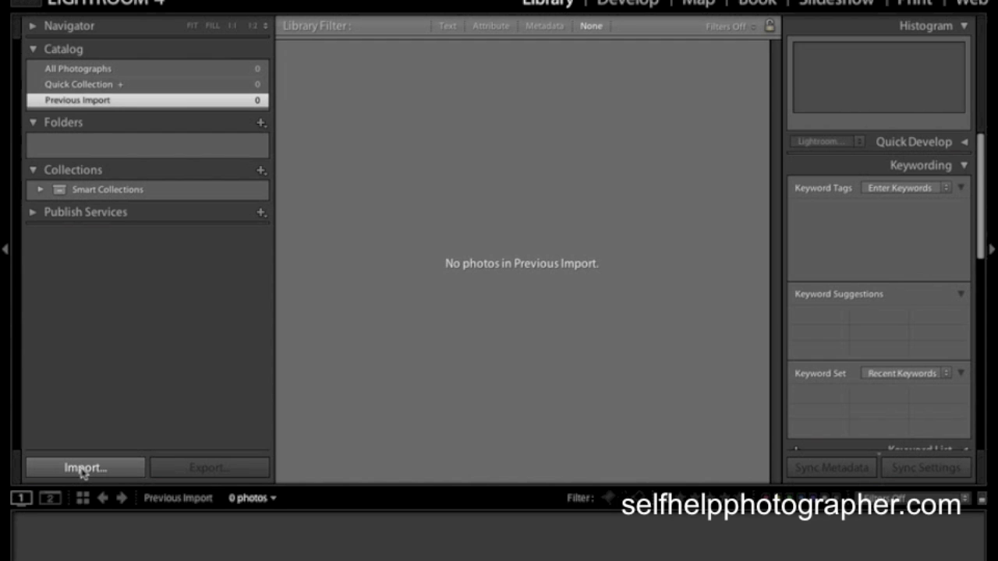
Import IMG_5446 and IMG_5467 from the Desktop RAW folder into the catalog
{"action": "left_click", "coordinate": [84, 468]}
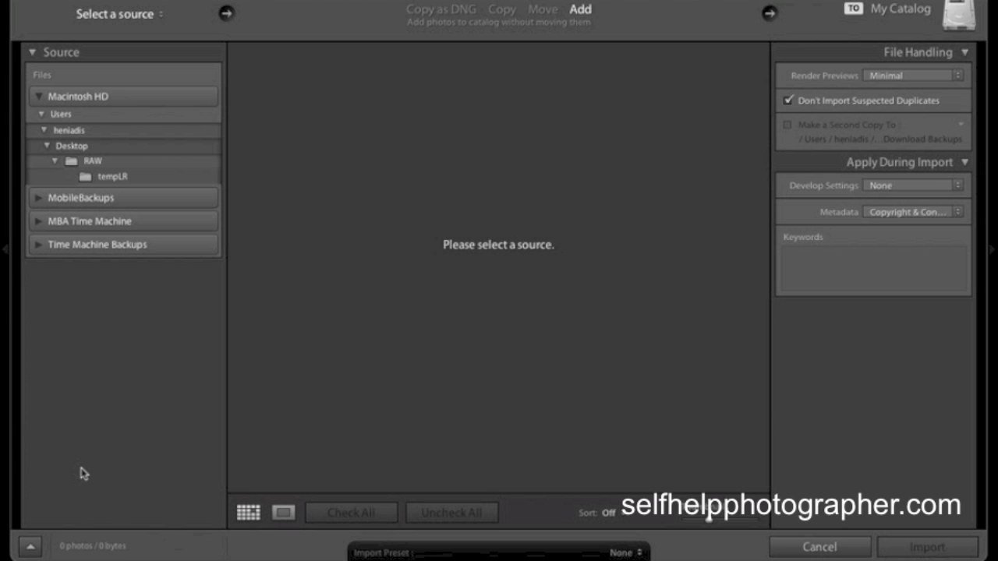
{"action": "left_click", "coordinate": [70, 162]}
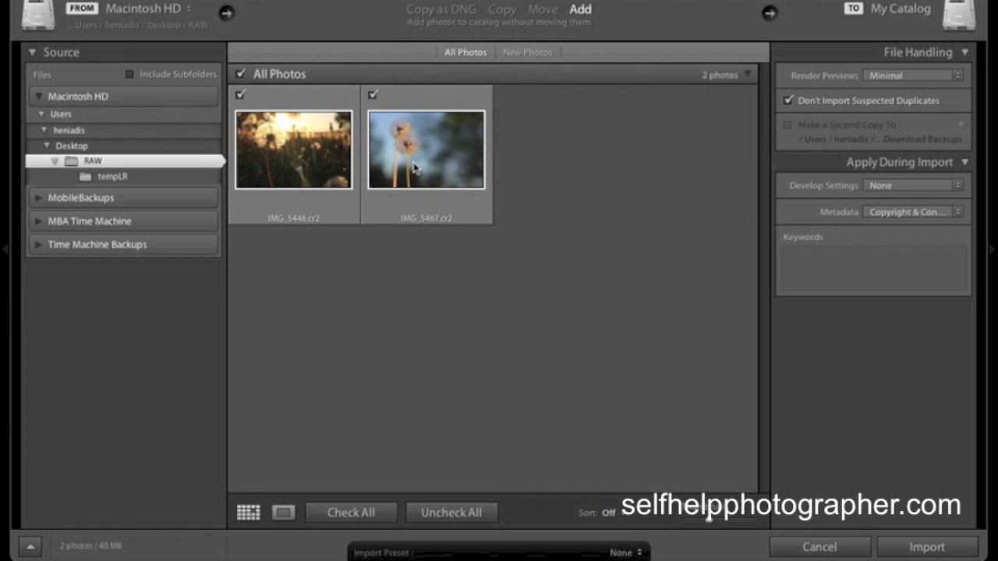
{"action": "mouse_move", "coordinate": [414, 167]}
{"action": "left_click", "coordinate": [927, 549]}
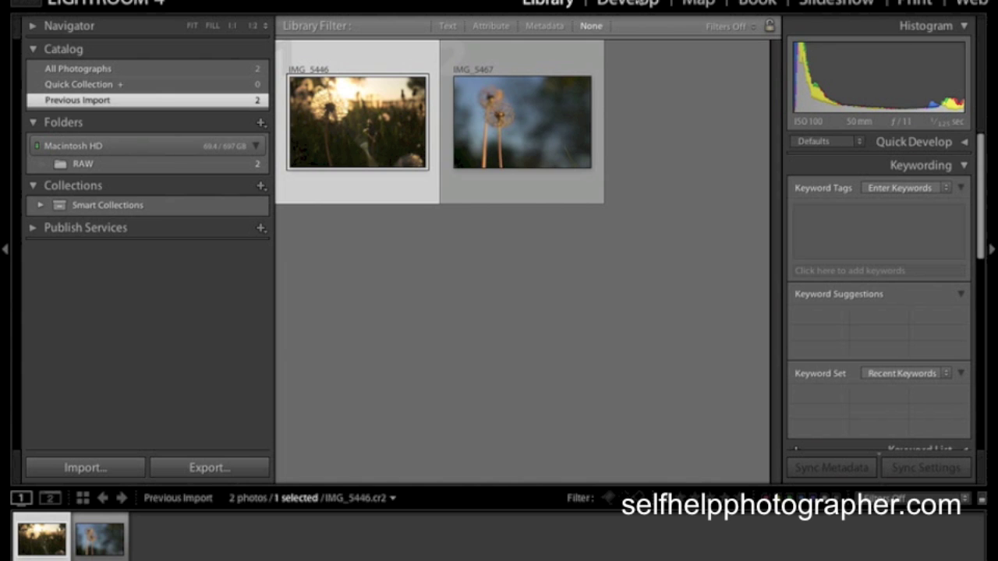
Load IMG_5446 into the Develop module
{"action": "left_click", "coordinate": [629, 1]}
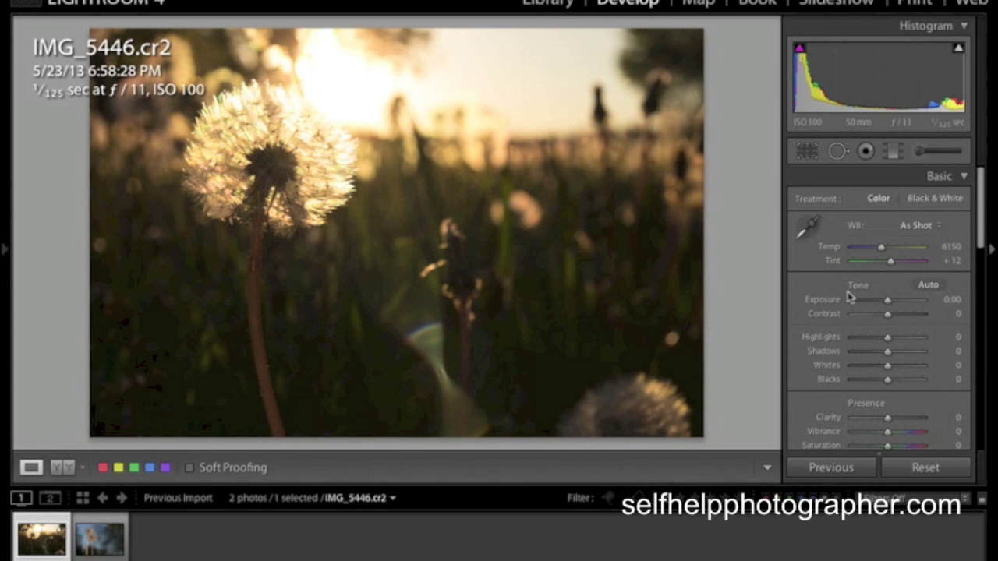
Try a brighter Exposure on the dandelion photo, then settle it at -0.10
{"action": "scroll", "coordinate": [850, 295], "scroll_direction": "down", "scroll_amount": 3}
{"action": "scroll", "coordinate": [850, 294], "scroll_direction": "down", "scroll_amount": 8}
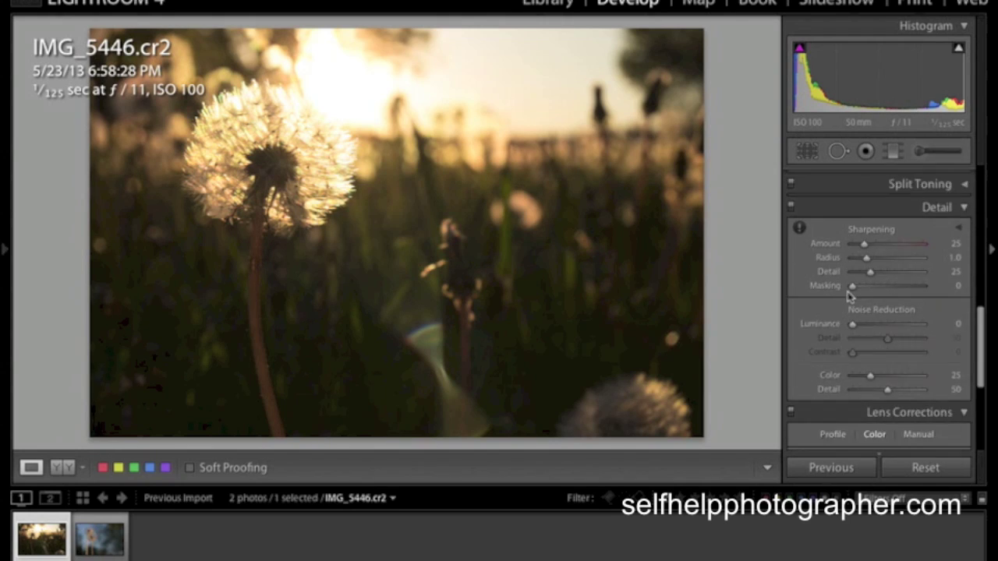
{"action": "scroll", "coordinate": [850, 294], "scroll_direction": "up", "scroll_amount": 4}
{"action": "scroll", "coordinate": [850, 294], "scroll_direction": "up", "scroll_amount": 5}
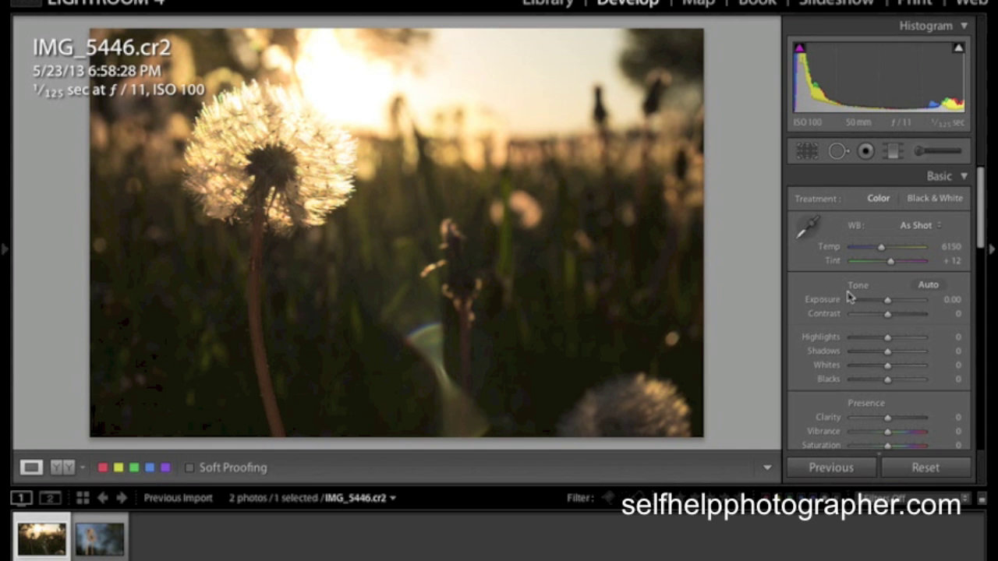
{"action": "left_click_drag", "start_coordinate": [889, 302], "coordinate": [916, 303]}
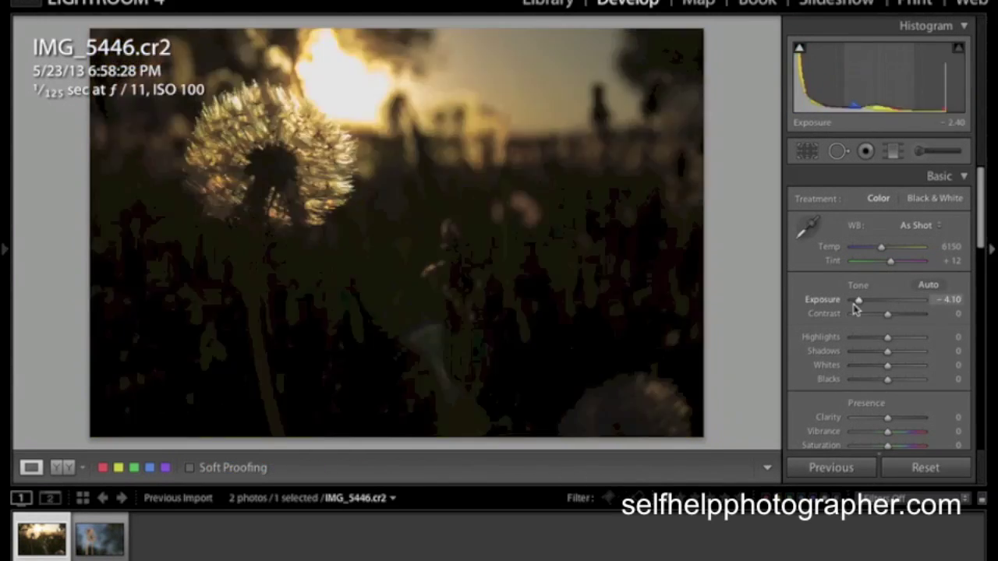
{"action": "left_click_drag", "start_coordinate": [858, 301], "coordinate": [886, 318]}
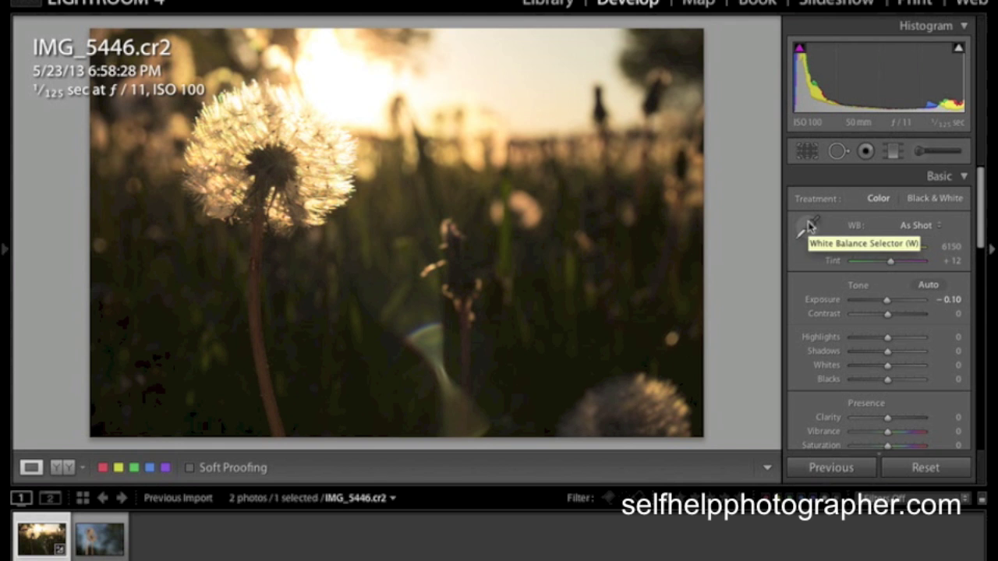
Set Temp to 9341, Exposure to +1.55 and Highlights to -100 in the Basic panel
{"action": "left_click_drag", "start_coordinate": [882, 249], "coordinate": [899, 258]}
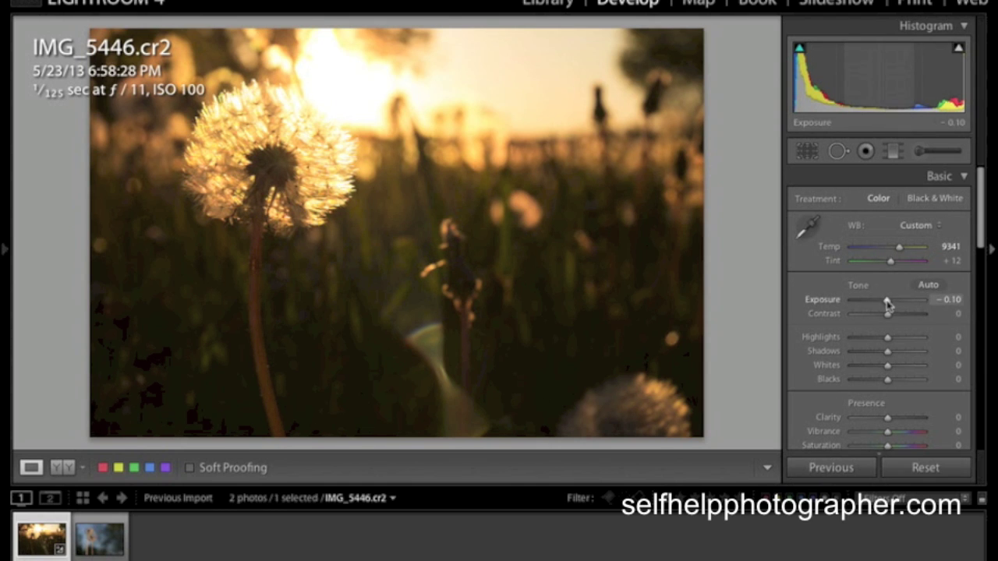
{"action": "left_click_drag", "start_coordinate": [888, 304], "coordinate": [899, 306]}
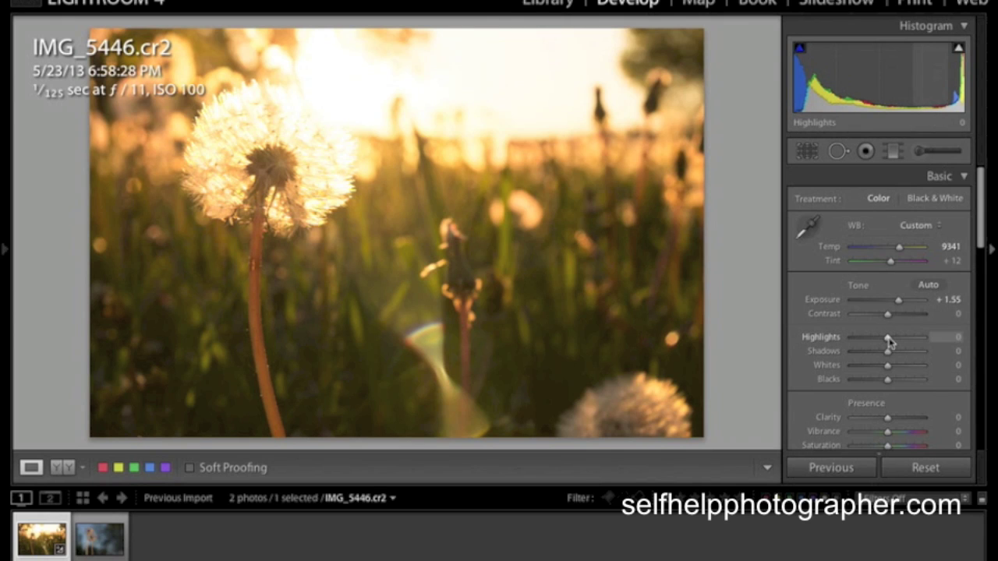
{"action": "left_click_drag", "start_coordinate": [890, 341], "coordinate": [844, 343]}
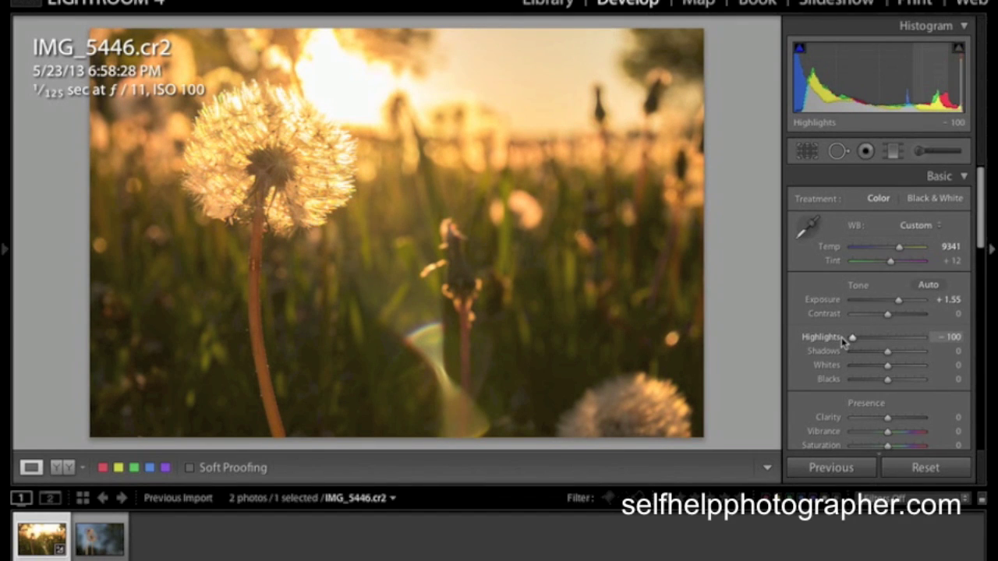
{"action": "left_click", "coordinate": [63, 467]}
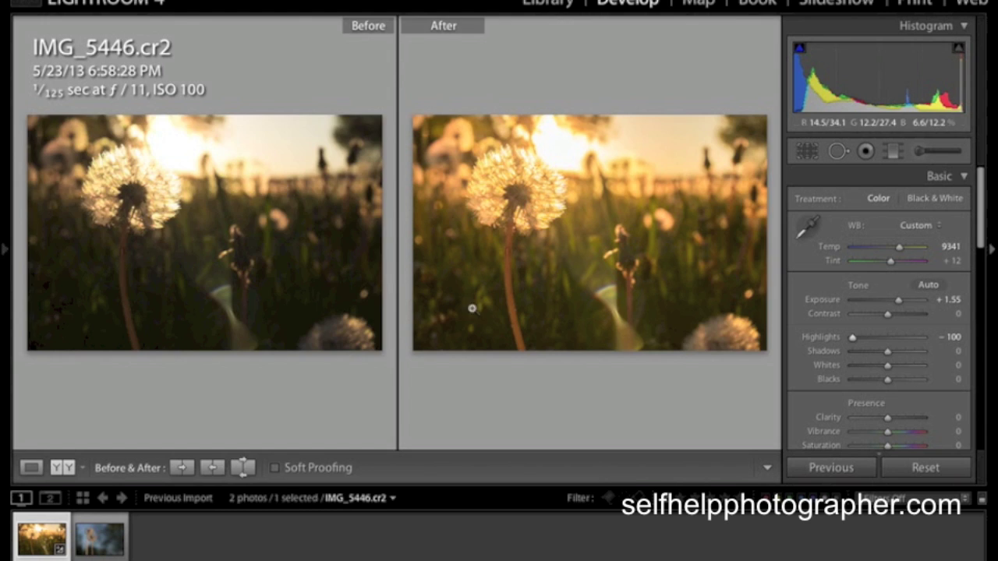
{"action": "key", "text": "y"}
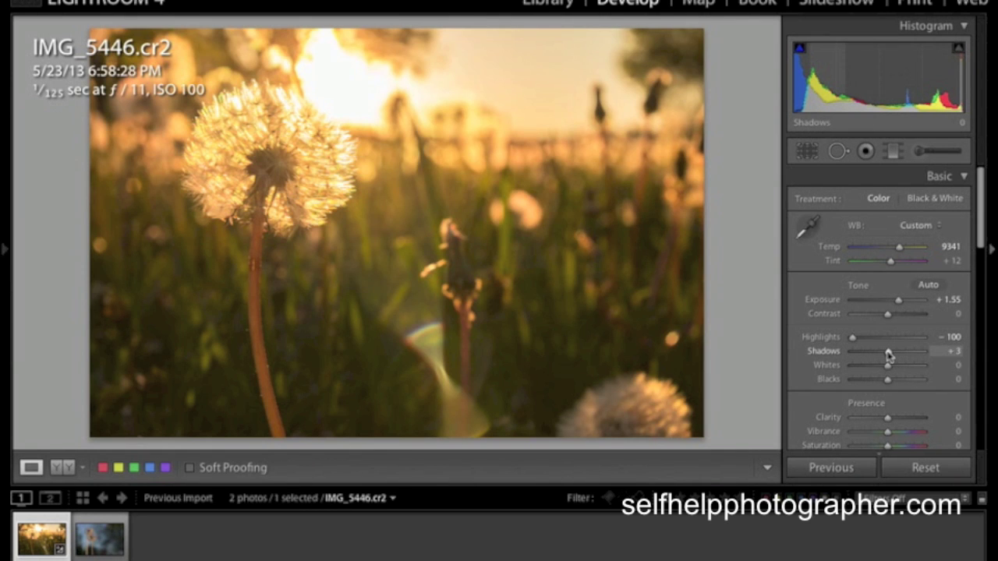
{"action": "left_click_drag", "start_coordinate": [889, 356], "coordinate": [901, 356]}
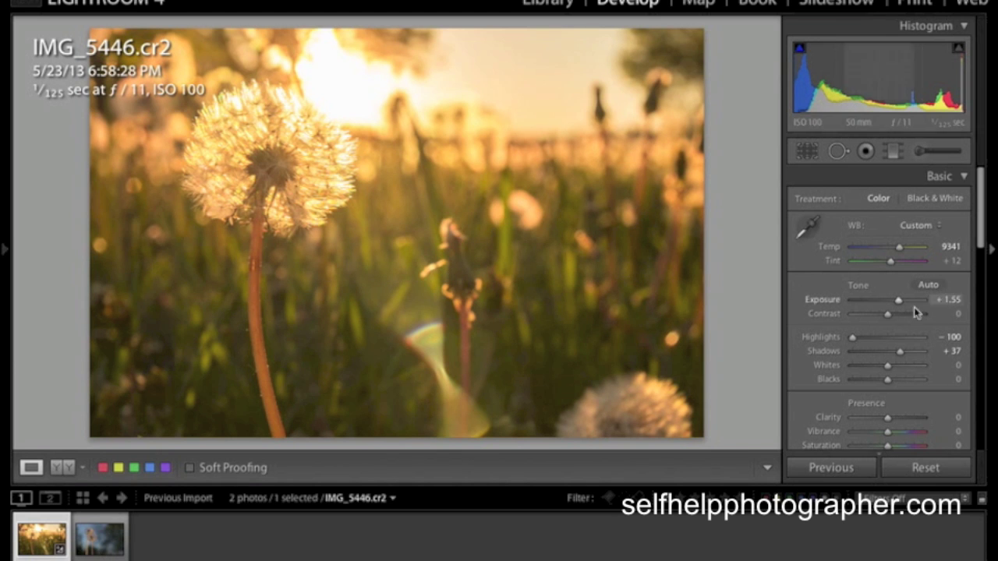
Set Contrast to +30, Clarity to +35 and Vibrance to +13 in the Basic panel
{"action": "left_click_drag", "start_coordinate": [890, 320], "coordinate": [901, 322]}
{"action": "scroll", "coordinate": [900, 320], "scroll_direction": "down", "scroll_amount": 4}
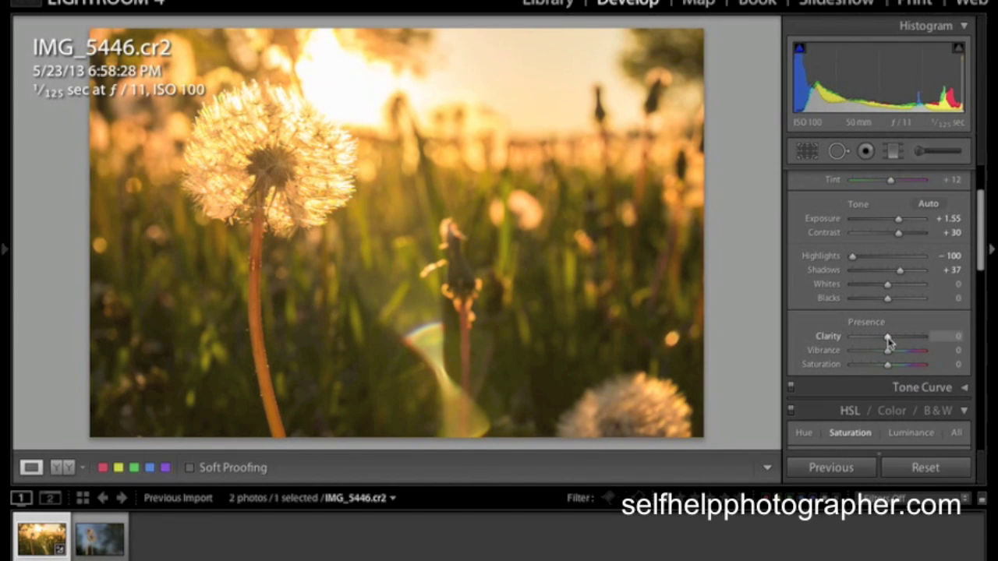
{"action": "left_click_drag", "start_coordinate": [887, 338], "coordinate": [899, 340]}
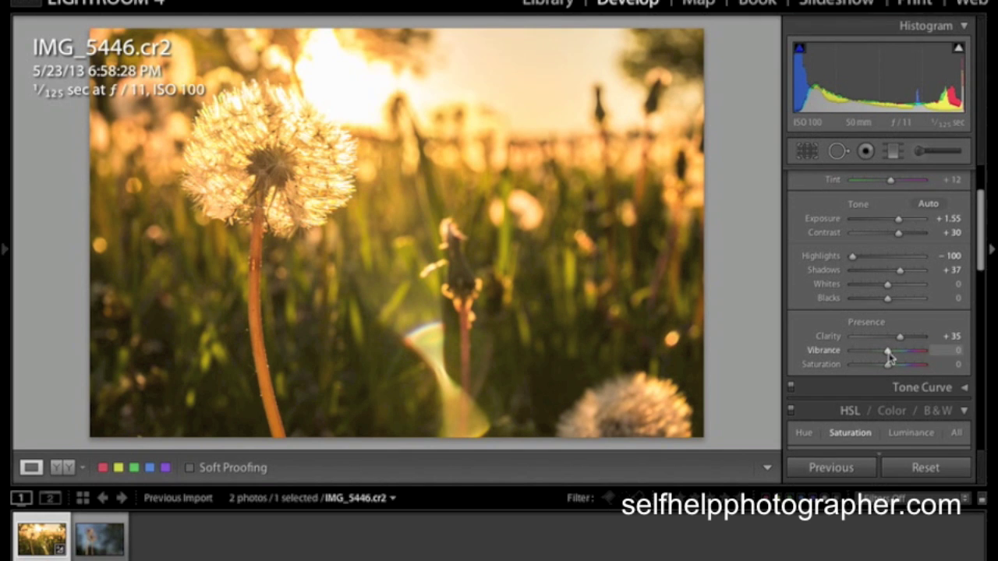
{"action": "mouse_move", "coordinate": [889, 353]}
{"action": "left_mouse_down"}
{"action": "mouse_move", "coordinate": [955, 357]}
{"action": "mouse_move", "coordinate": [801, 356]}
{"action": "mouse_move", "coordinate": [931, 350]}
{"action": "mouse_move", "coordinate": [820, 350]}
{"action": "mouse_move", "coordinate": [921, 353]}
{"action": "mouse_move", "coordinate": [895, 355]}
{"action": "left_mouse_up"}
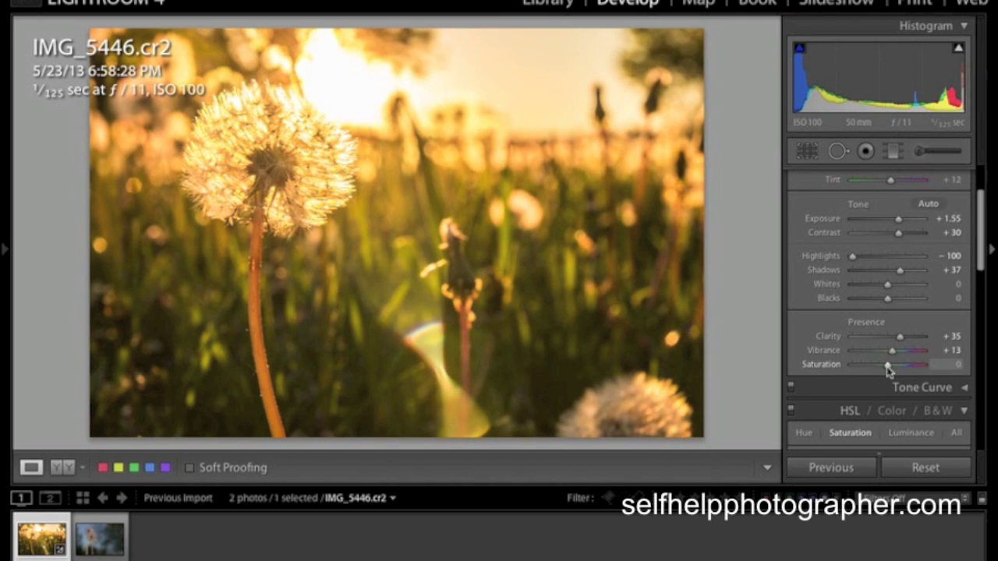
{"action": "scroll", "coordinate": [882, 366], "scroll_direction": "down", "scroll_amount": 3}
Collapse the Detail, Split Toning and Lens Corrections panels
{"action": "scroll", "coordinate": [883, 368], "scroll_direction": "down", "scroll_amount": 7}
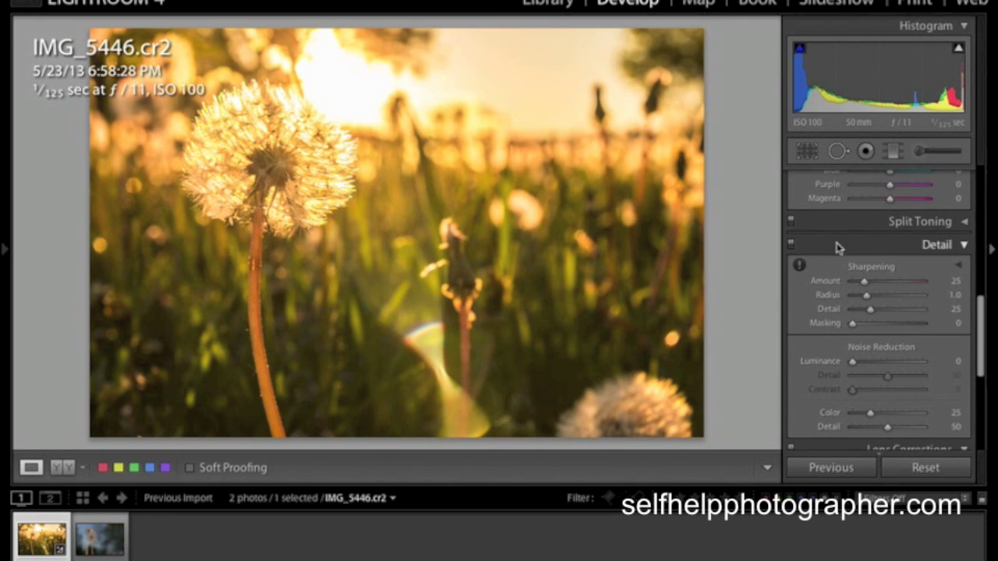
{"action": "left_click", "coordinate": [965, 245]}
{"action": "left_click", "coordinate": [964, 223]}
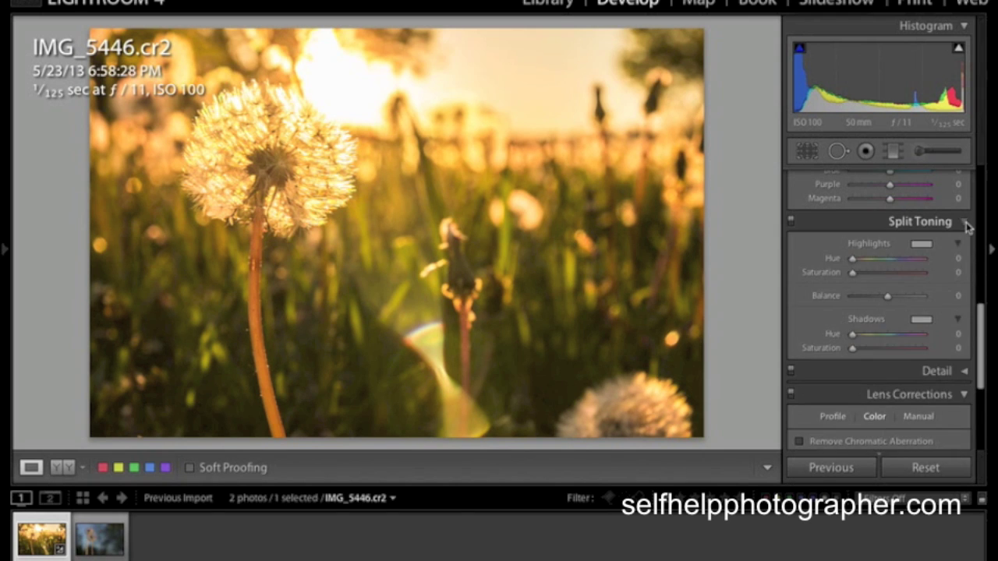
{"action": "left_click", "coordinate": [964, 223]}
{"action": "left_click", "coordinate": [965, 245]}
{"action": "left_click", "coordinate": [965, 245]}
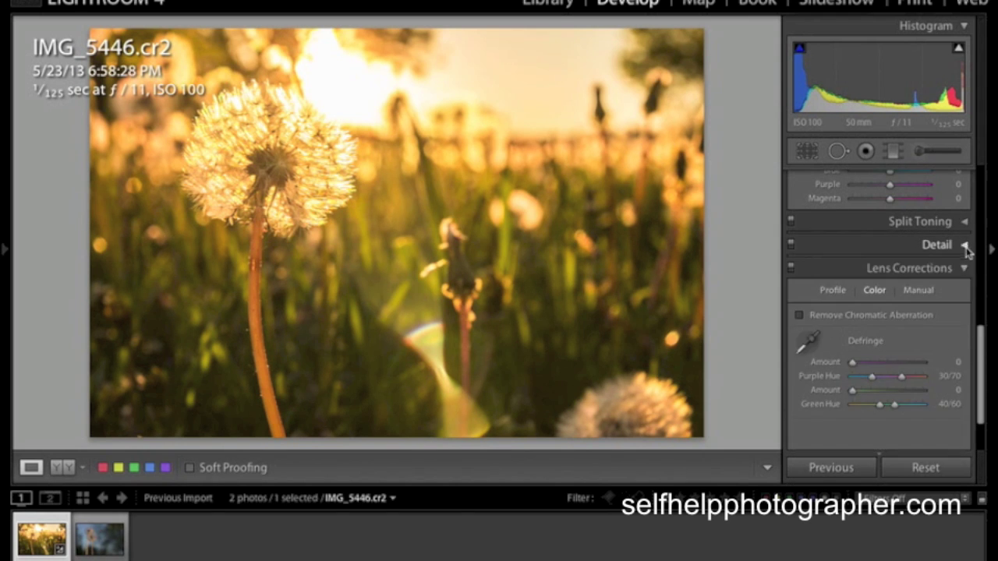
{"action": "left_click", "coordinate": [965, 268]}
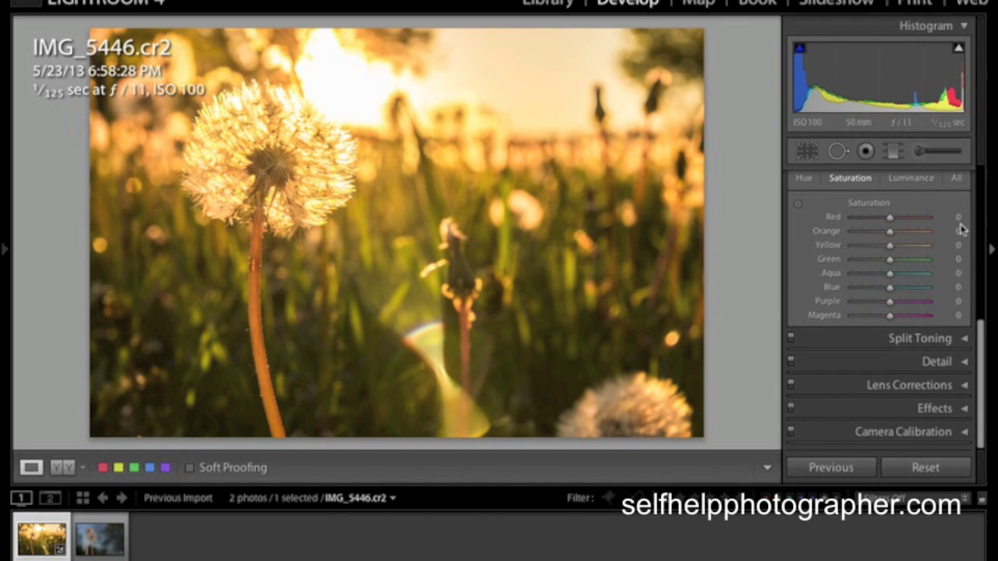
Collapse HSL, expand the Detail panel, and zoom in on the dandelion head
{"action": "scroll", "coordinate": [962, 229], "scroll_direction": "up", "scroll_amount": 3}
{"action": "left_click", "coordinate": [965, 240]}
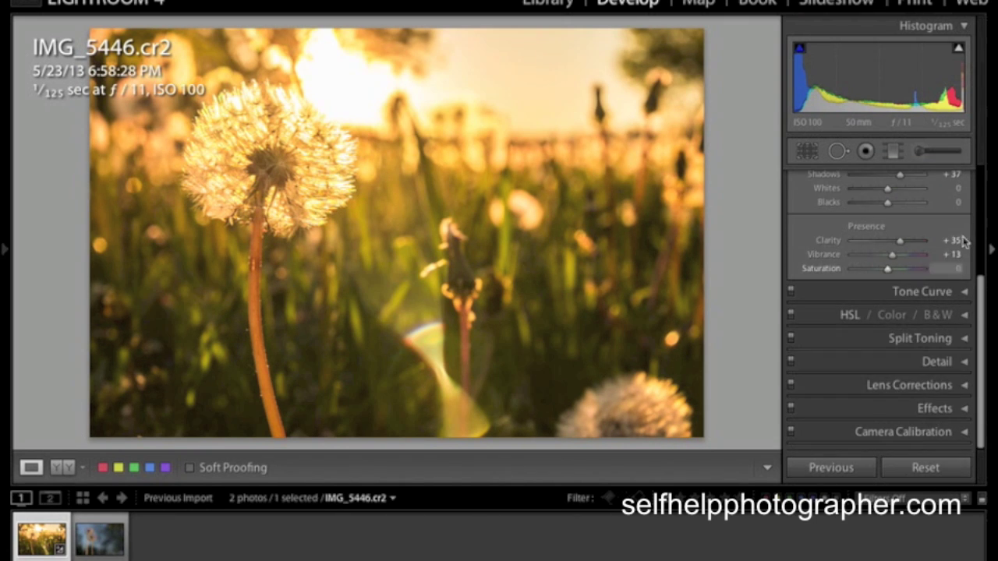
{"action": "left_click", "coordinate": [966, 363]}
{"action": "scroll", "coordinate": [965, 366], "scroll_direction": "down", "scroll_amount": 2}
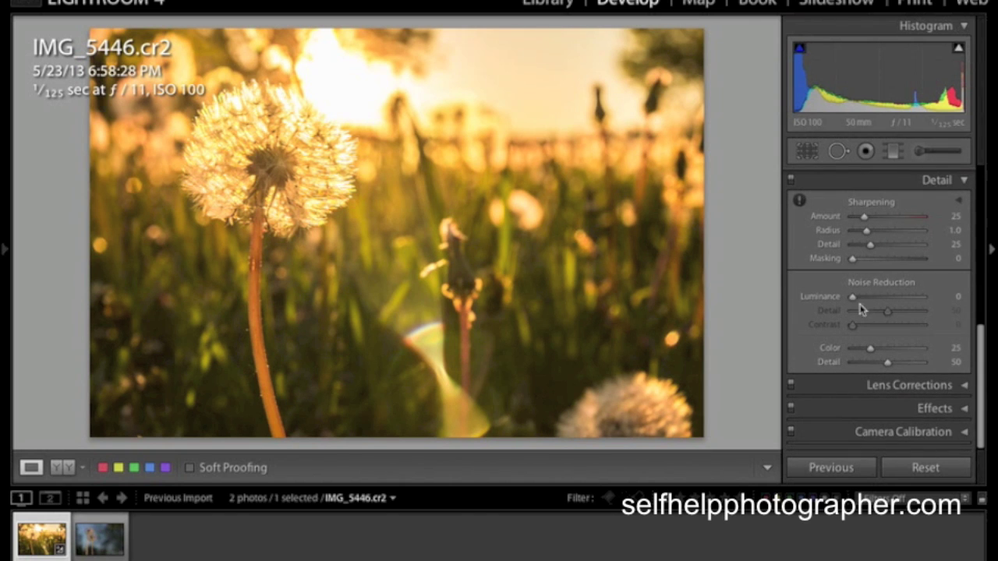
{"action": "left_click", "coordinate": [270, 142]}
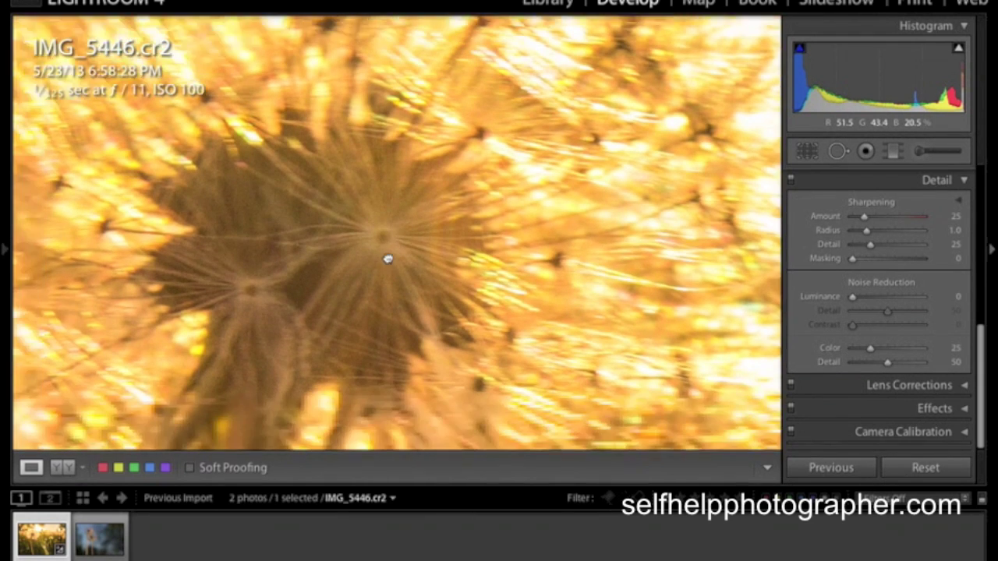
At 1:1 zoom, set Sharpening Amount 52 and Radius 1.4, and add Luminance noise reduction
{"action": "left_click_drag", "start_coordinate": [387, 259], "coordinate": [393, 226]}
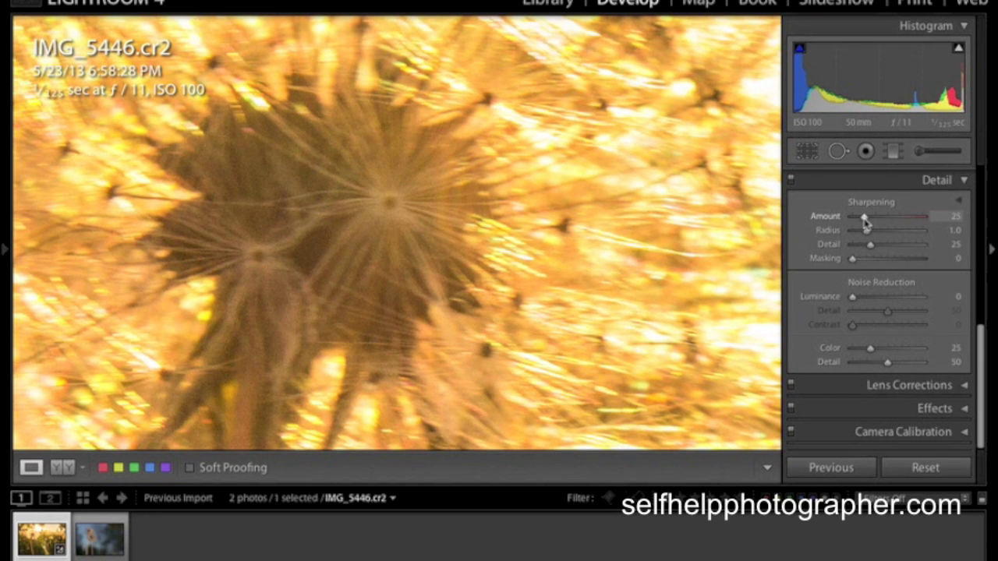
{"action": "left_click_drag", "start_coordinate": [866, 224], "coordinate": [878, 225]}
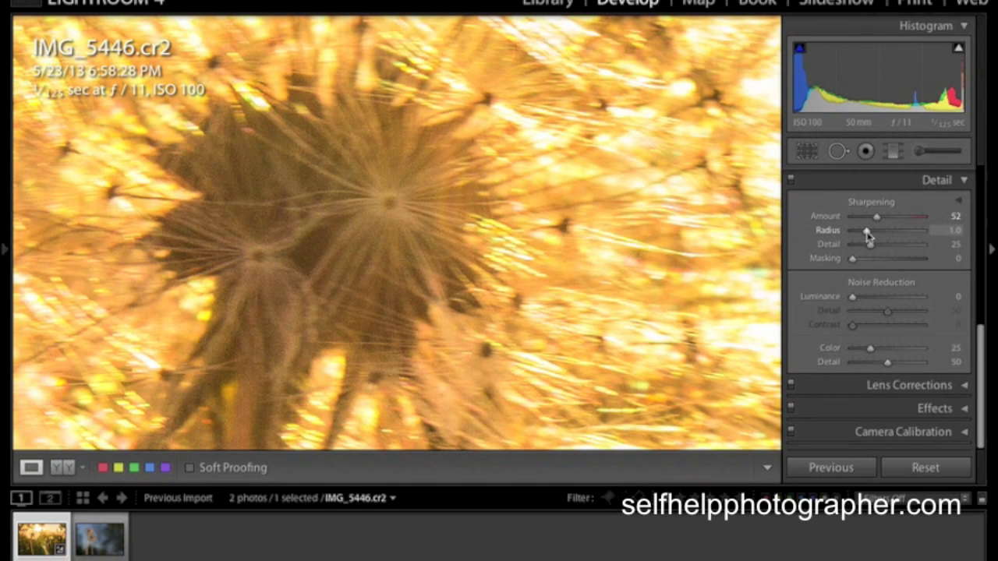
{"action": "mouse_move", "coordinate": [867, 234]}
{"action": "left_mouse_down"}
{"action": "mouse_move", "coordinate": [897, 233]}
{"action": "mouse_move", "coordinate": [837, 234]}
{"action": "mouse_move", "coordinate": [880, 231]}
{"action": "mouse_move", "coordinate": [879, 240]}
{"action": "left_mouse_up"}
{"action": "left_click_drag", "start_coordinate": [626, 244], "coordinate": [628, 245]}
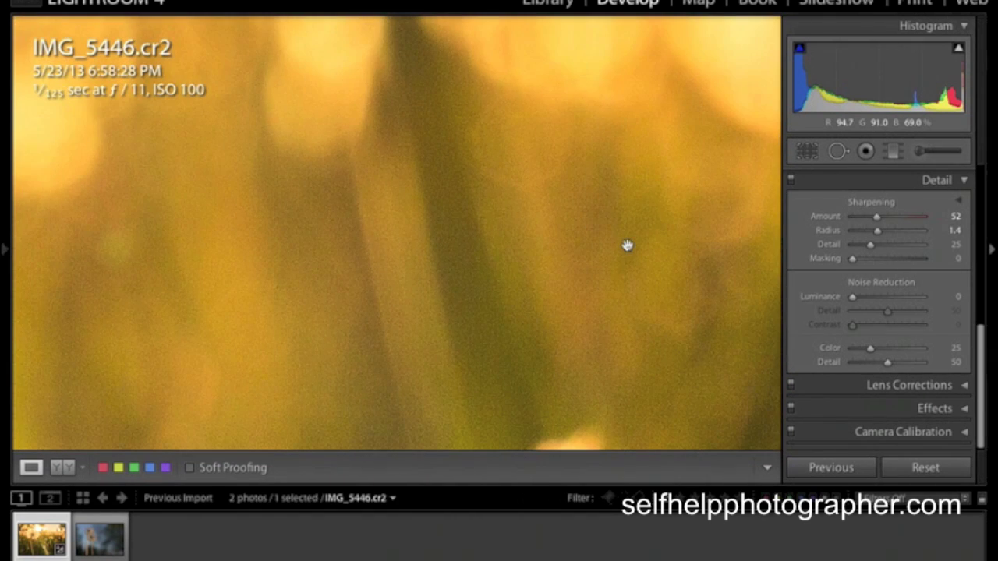
{"action": "left_click_drag", "start_coordinate": [852, 297], "coordinate": [867, 301]}
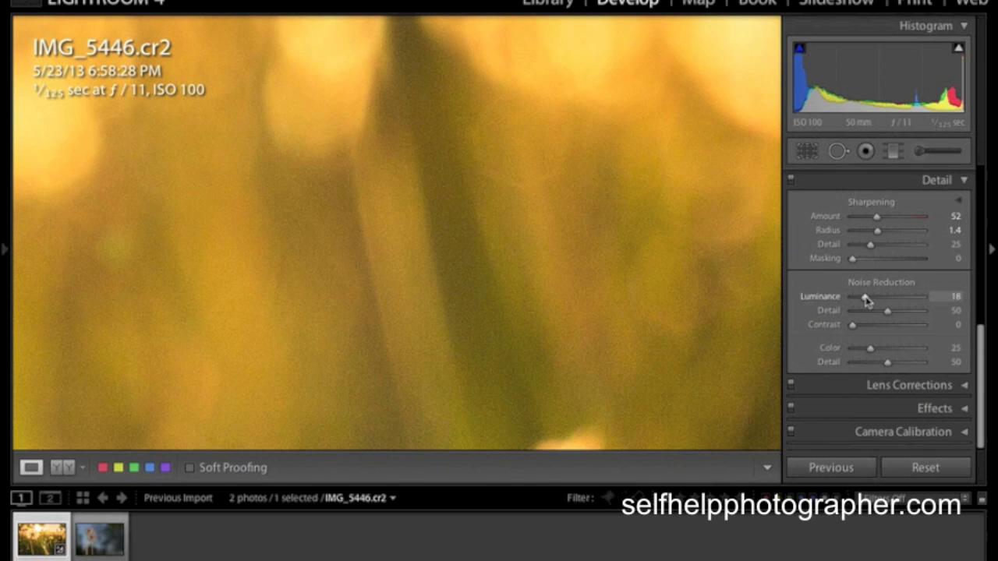
Test Luminance noise reduction at 71, settle it at 10, then return to Fit view
{"action": "left_click_drag", "start_coordinate": [445, 234], "coordinate": [684, 152]}
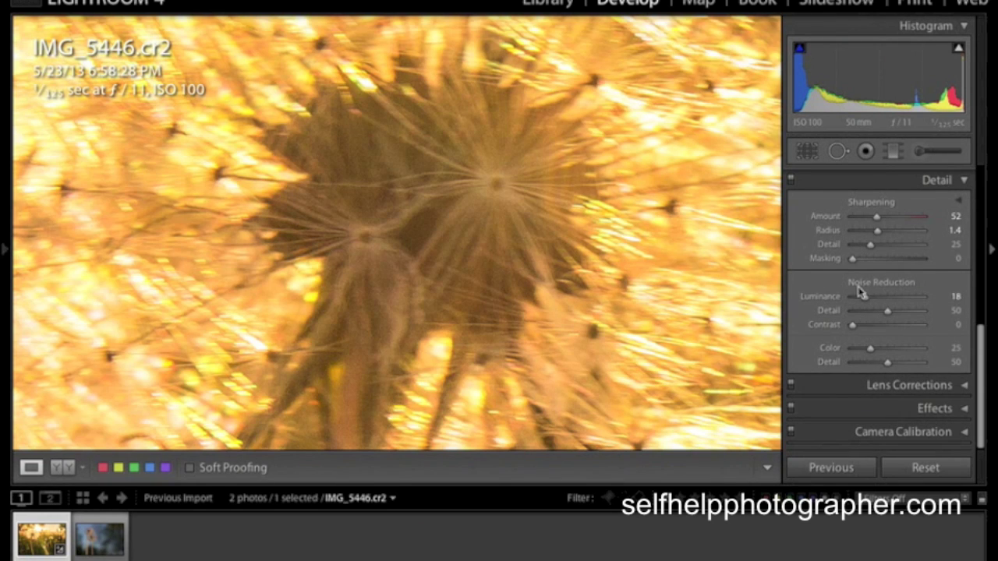
{"action": "left_click_drag", "start_coordinate": [865, 301], "coordinate": [903, 301]}
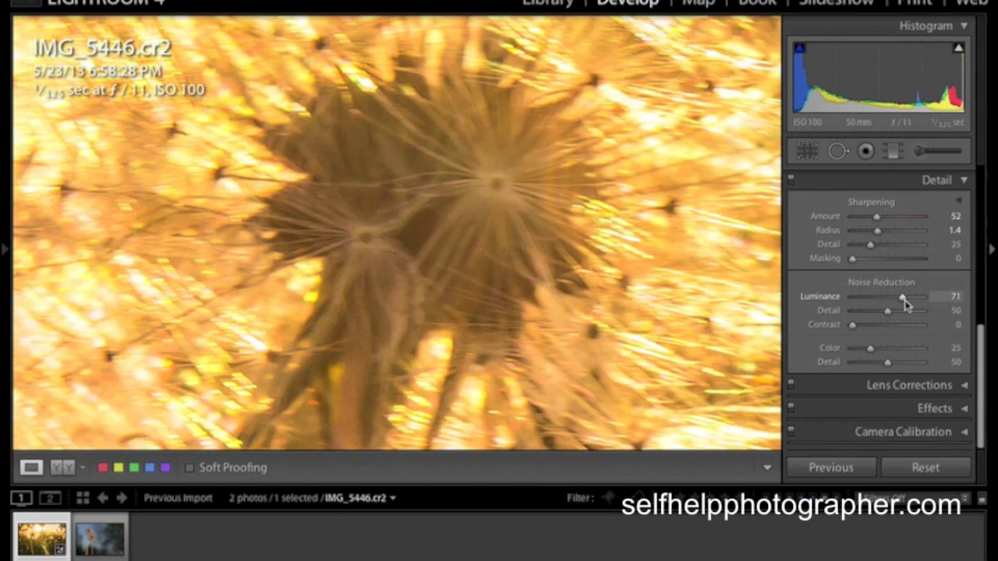
{"action": "left_click_drag", "start_coordinate": [904, 301], "coordinate": [862, 303]}
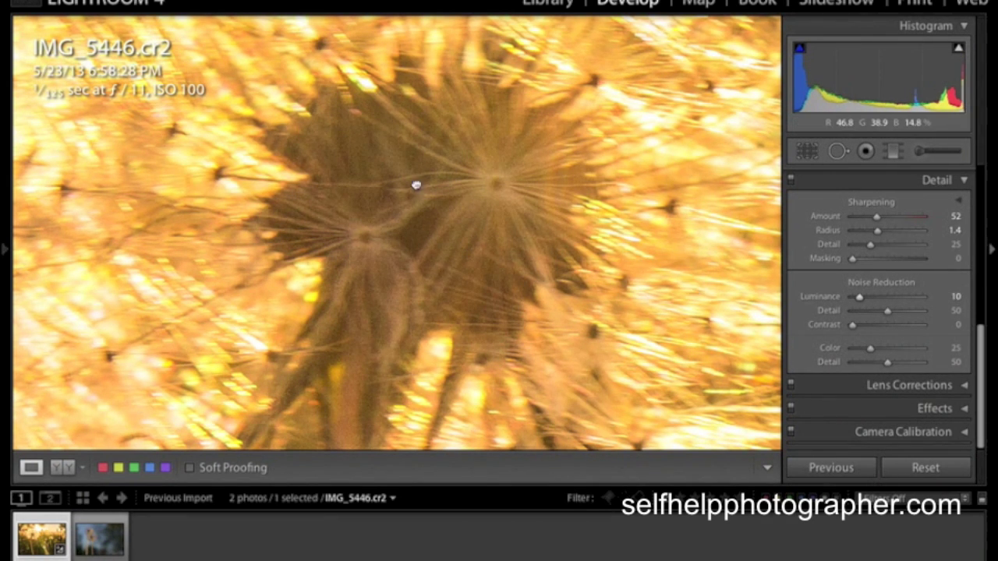
{"action": "left_click_drag", "start_coordinate": [416, 185], "coordinate": [600, 241]}
{"action": "left_click_drag", "start_coordinate": [403, 241], "coordinate": [519, 228]}
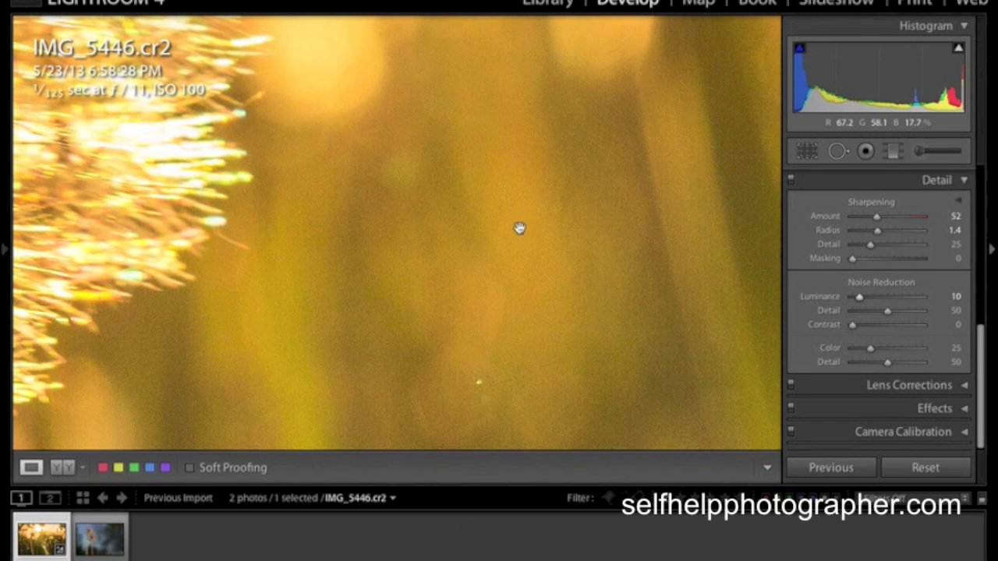
{"action": "left_click", "coordinate": [508, 257]}
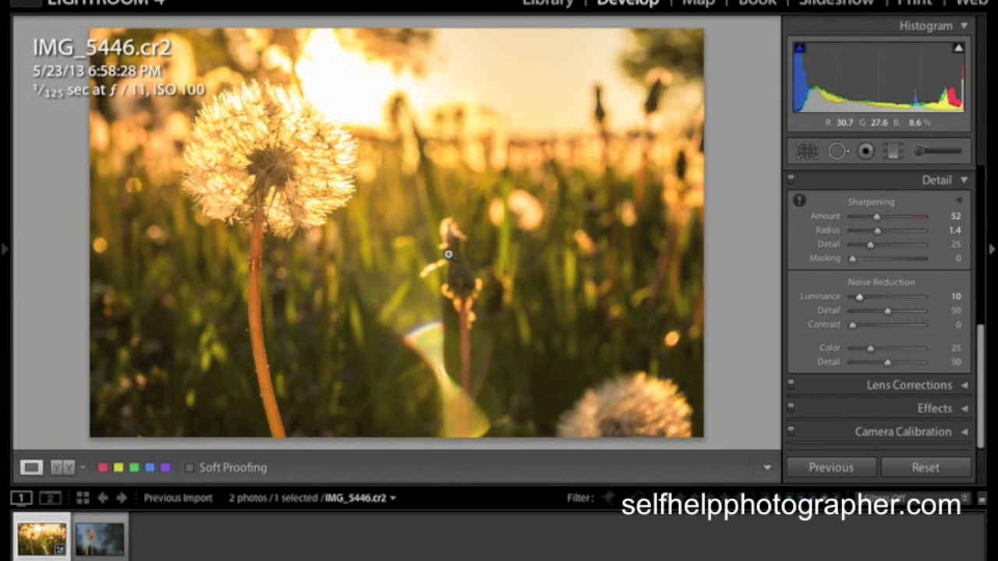
Show the Before/After view of the dandelion edit side by side
{"action": "left_click", "coordinate": [63, 468]}
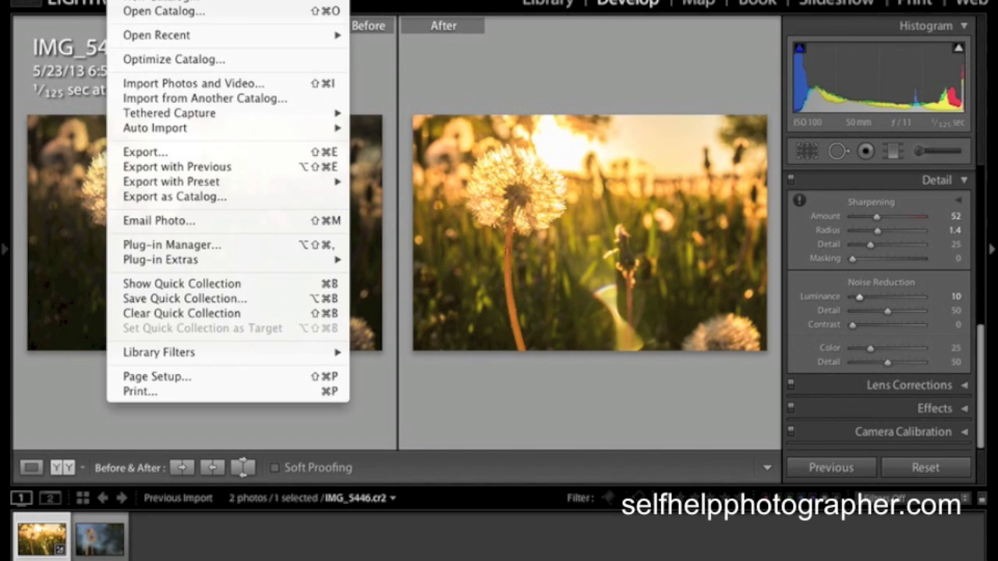
Open the Export dialog for IMG_5446 and keep Hard Drive as the destination
{"action": "left_click", "coordinate": [149, 152]}
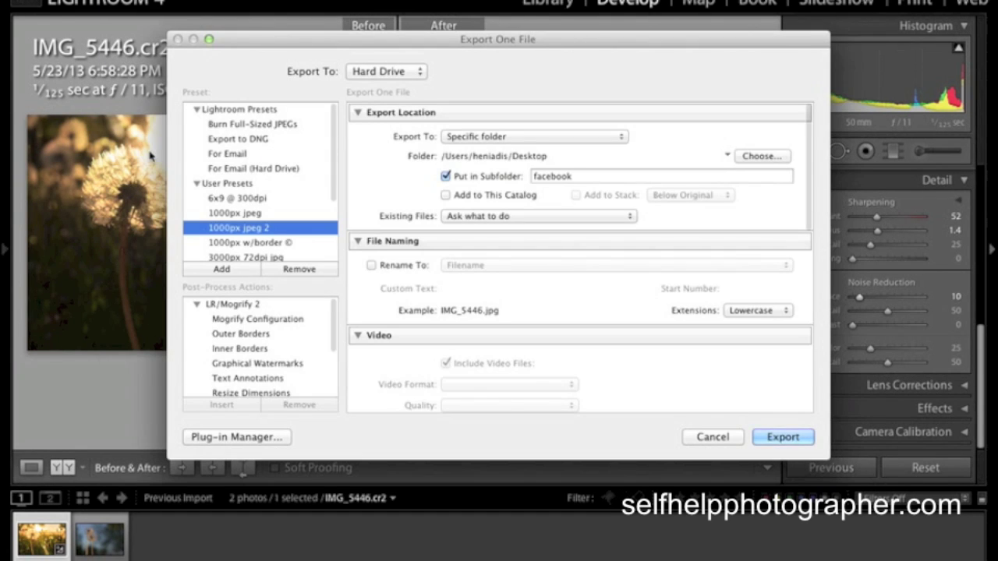
{"action": "scroll", "coordinate": [503, 226], "scroll_direction": "down", "scroll_amount": 5}
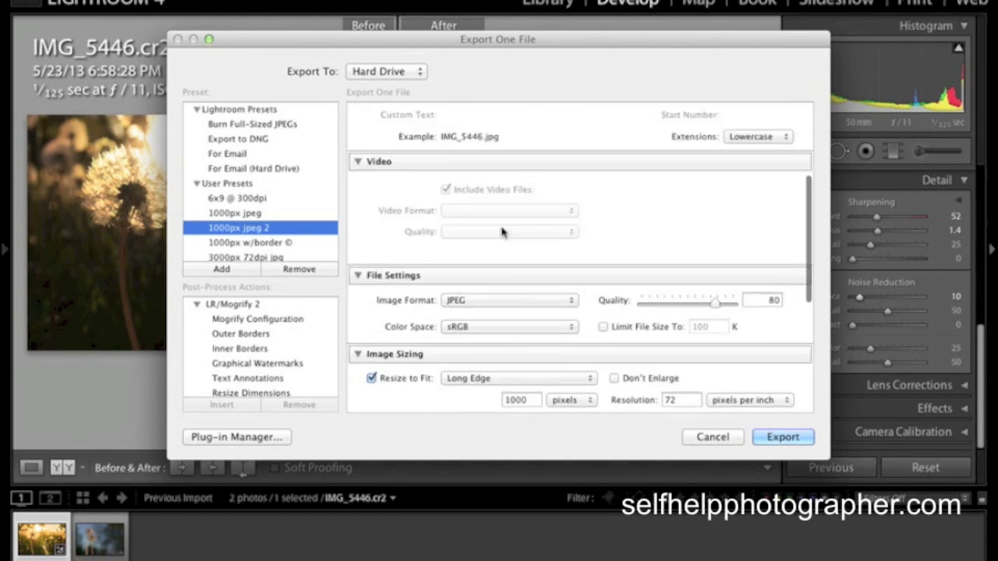
{"action": "scroll", "coordinate": [503, 227], "scroll_direction": "up", "scroll_amount": 5}
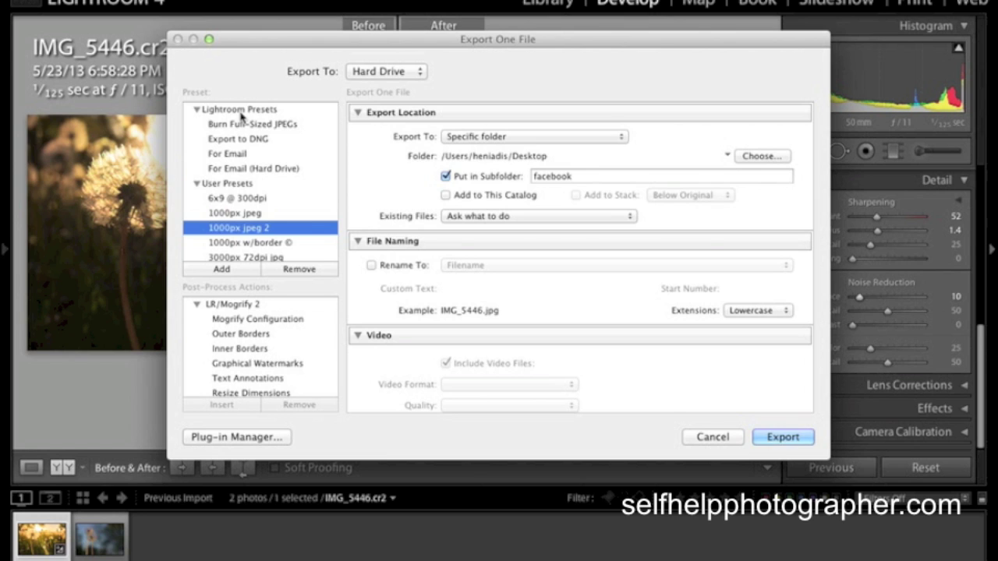
{"action": "left_click", "coordinate": [323, 72]}
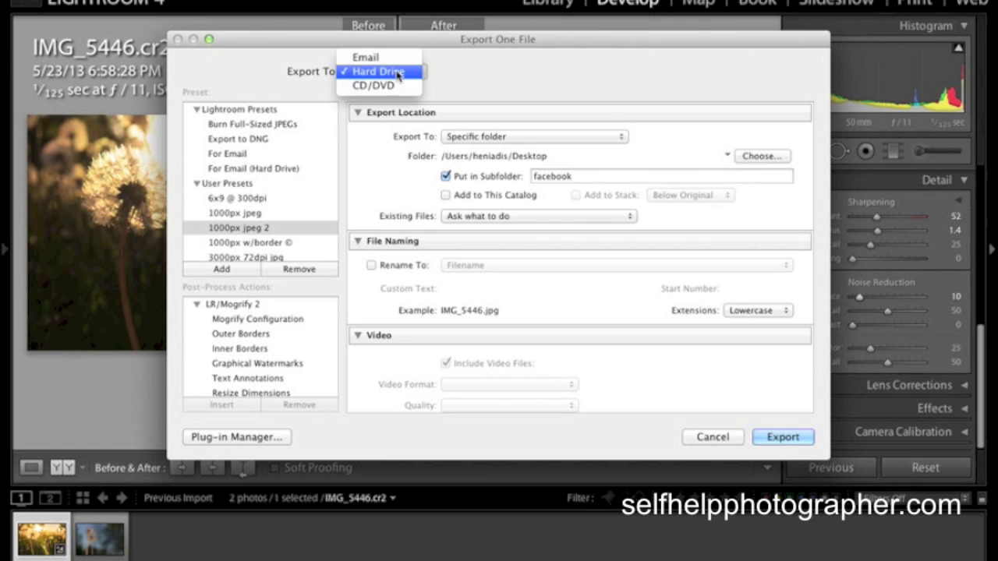
{"action": "left_click", "coordinate": [398, 72]}
Keep the Desktop as the specific export folder with a 'facebook' subfolder
{"action": "left_click", "coordinate": [515, 144]}
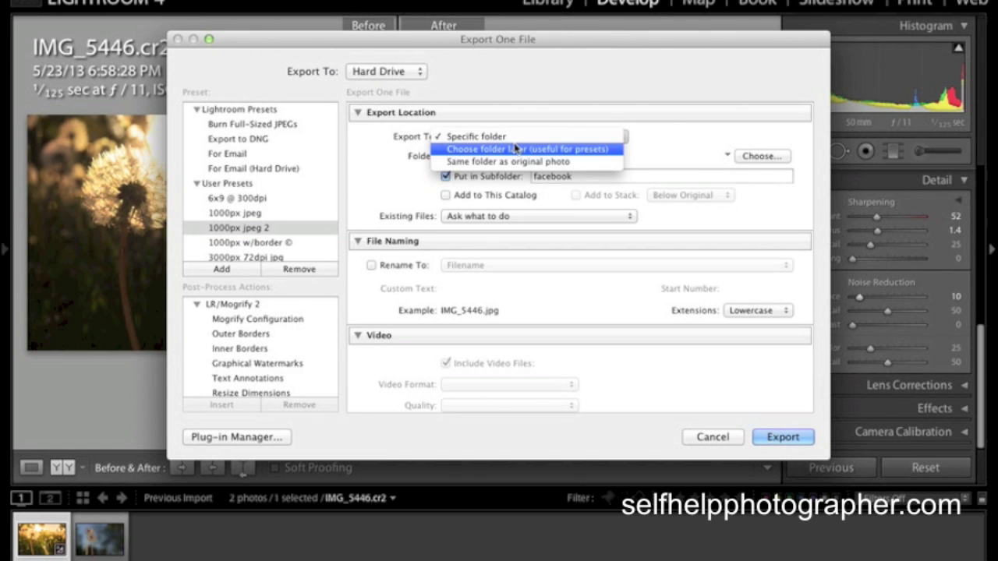
{"action": "left_click", "coordinate": [508, 138]}
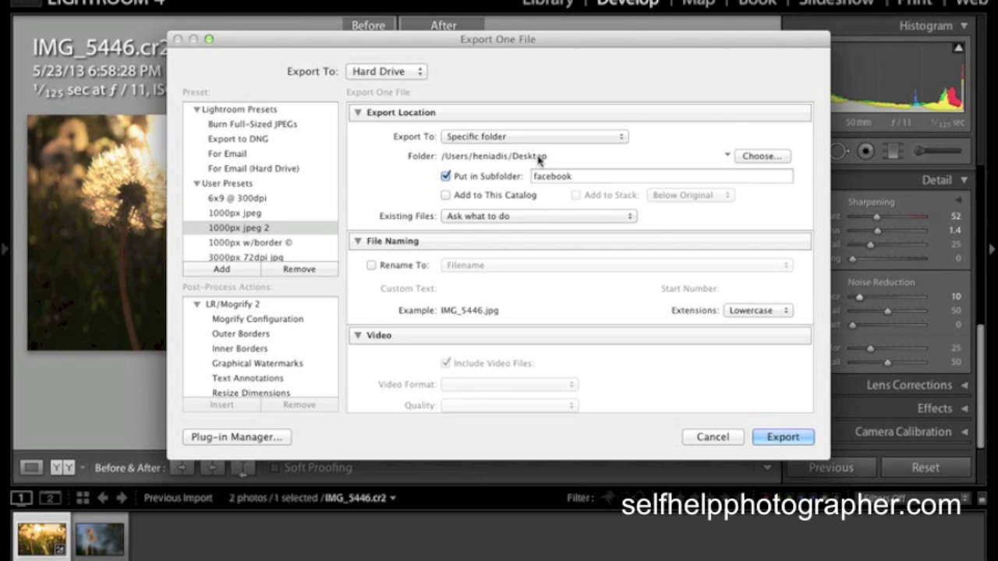
{"action": "left_click", "coordinate": [758, 157]}
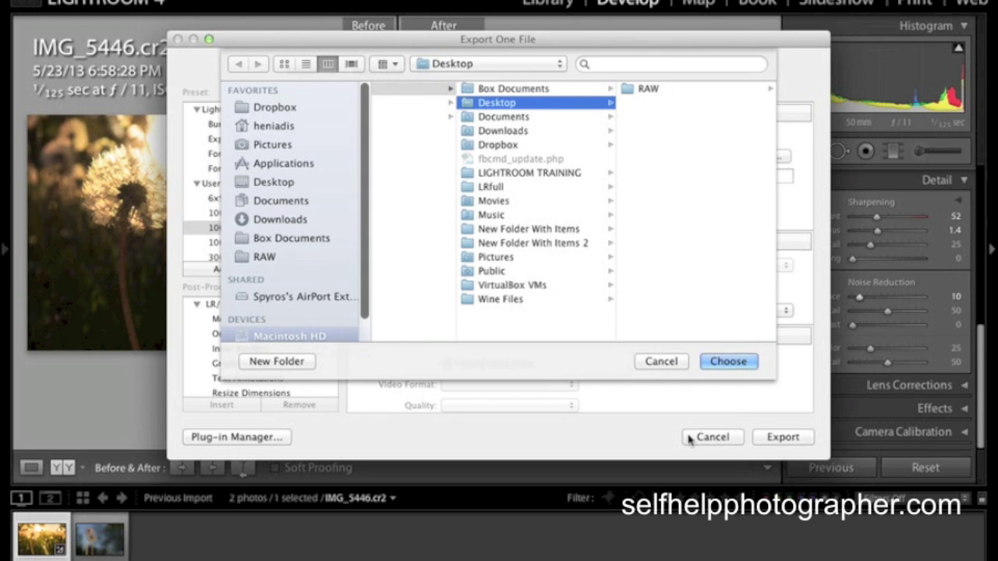
{"action": "left_click", "coordinate": [661, 361]}
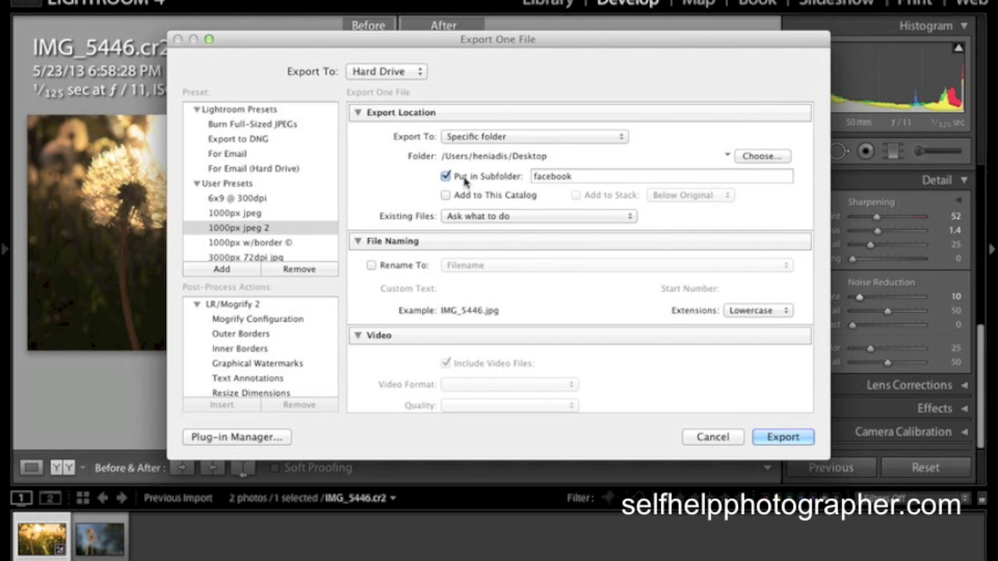
{"action": "double_click", "coordinate": [590, 176]}
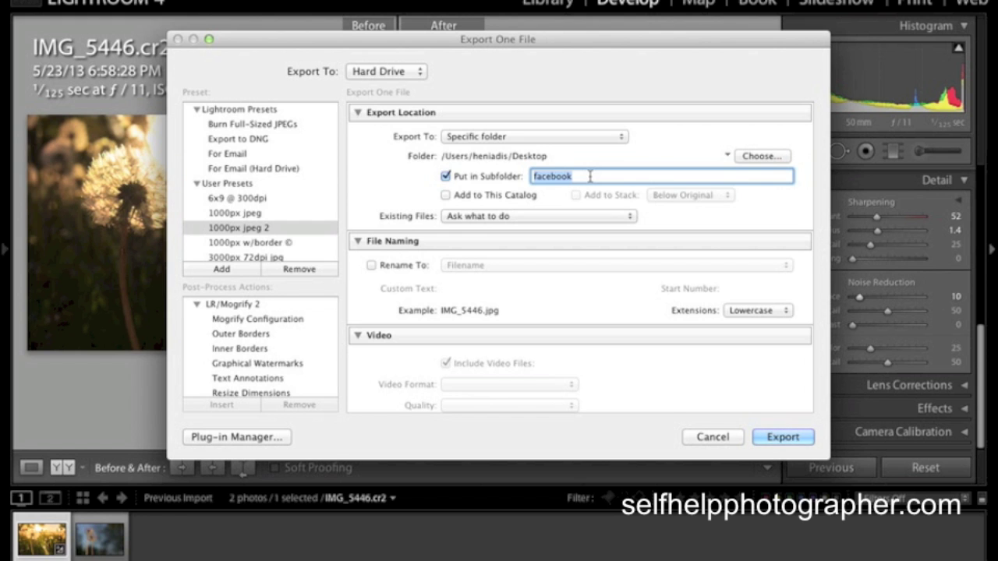
{"action": "scroll", "coordinate": [382, 219], "scroll_direction": "down", "scroll_amount": 2}
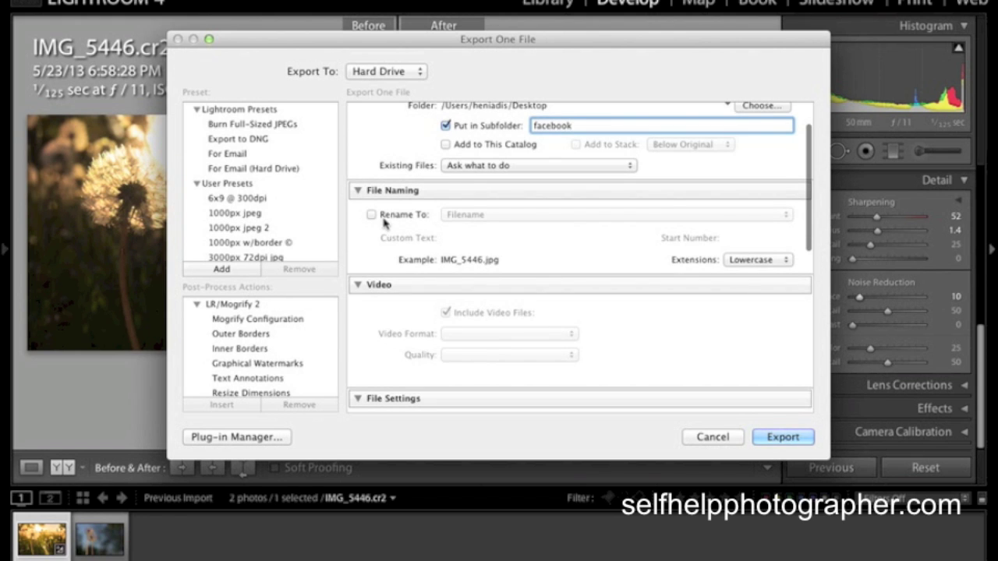
{"action": "scroll", "coordinate": [383, 222], "scroll_direction": "down", "scroll_amount": 5}
{"action": "scroll", "coordinate": [384, 223], "scroll_direction": "down", "scroll_amount": 2}
Export IMG_5446 as a JPEG at quality 80, 1000 pixels on the long edge, 72 ppi
{"action": "left_click", "coordinate": [494, 195]}
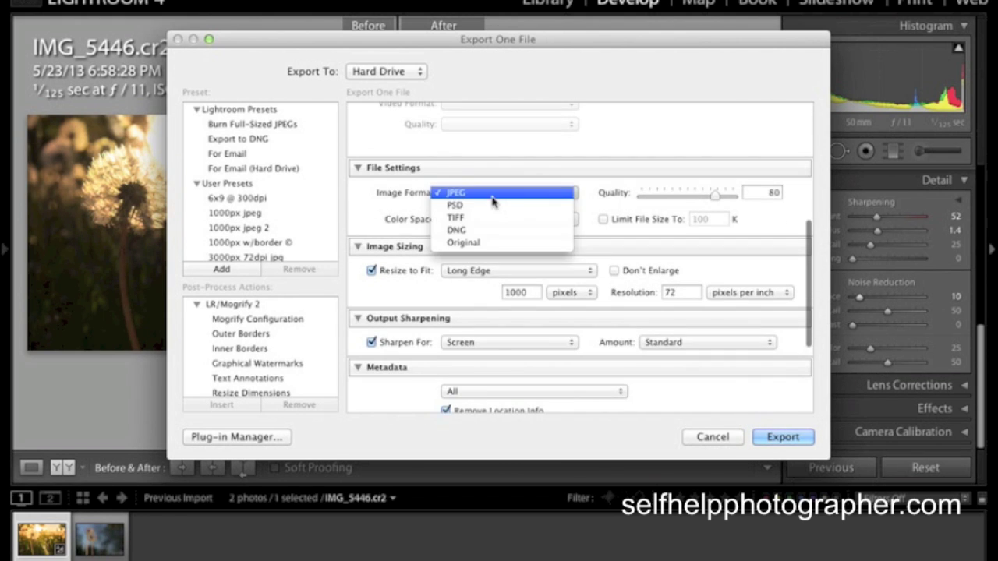
{"action": "left_click", "coordinate": [457, 193]}
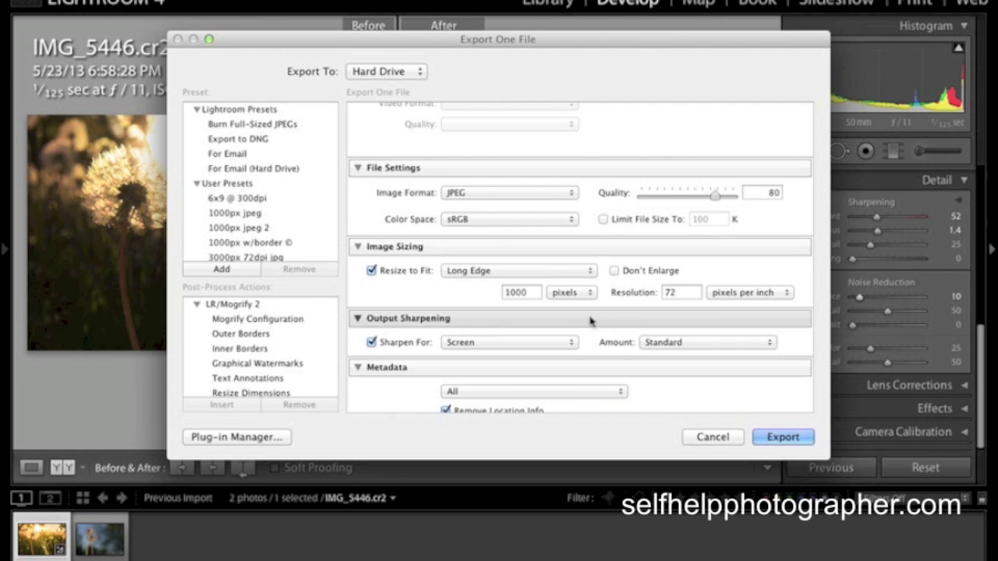
{"action": "scroll", "coordinate": [357, 265], "scroll_direction": "down", "scroll_amount": 5}
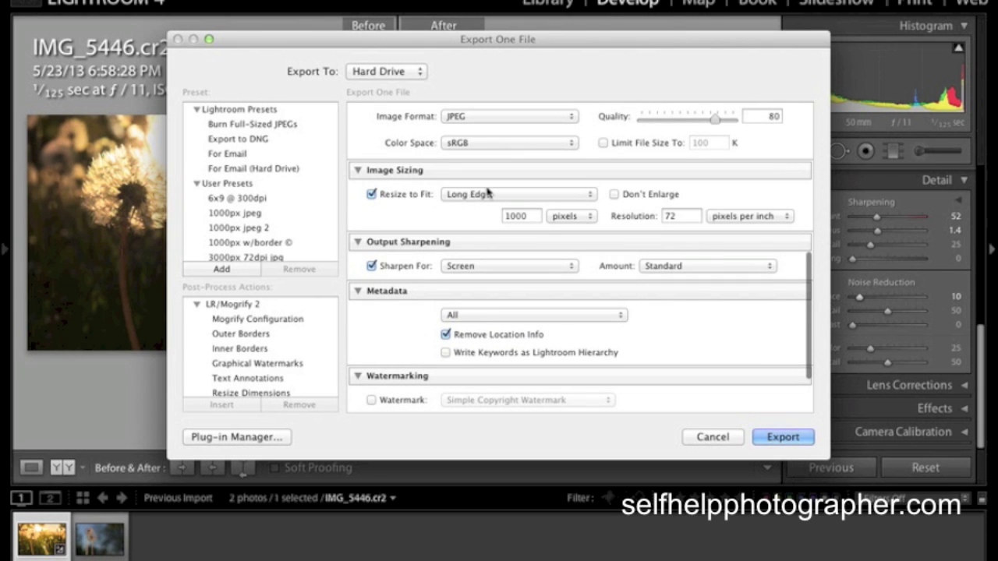
{"action": "double_click", "coordinate": [529, 217]}
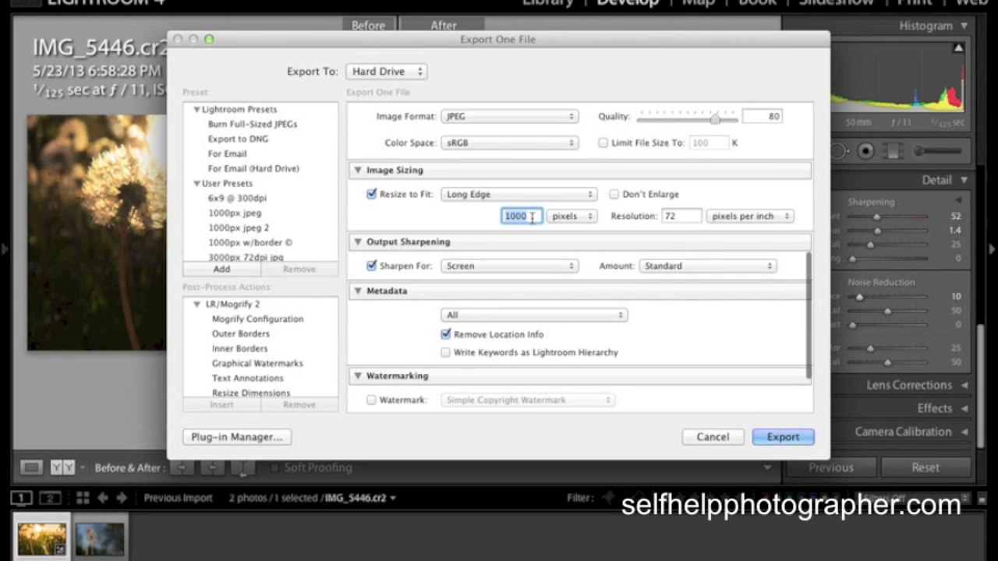
{"action": "double_click", "coordinate": [681, 218]}
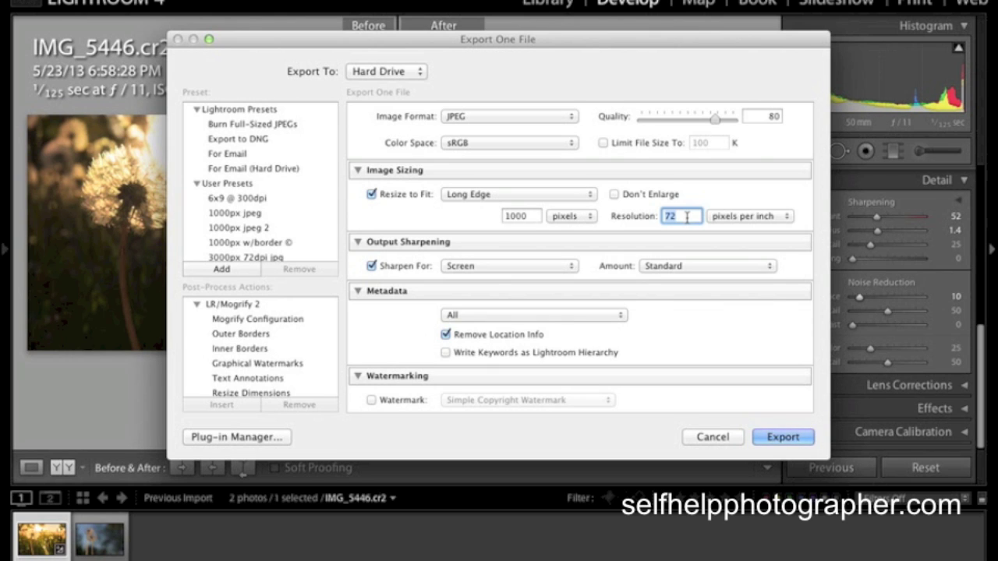
{"action": "scroll", "coordinate": [686, 207], "scroll_direction": "down", "scroll_amount": 2}
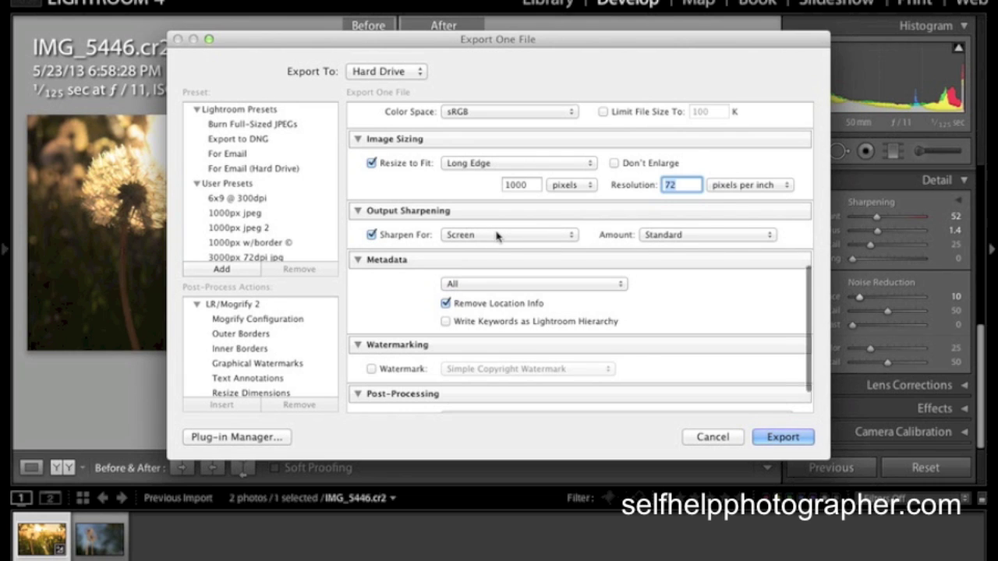
{"action": "scroll", "coordinate": [499, 234], "scroll_direction": "down", "scroll_amount": 3}
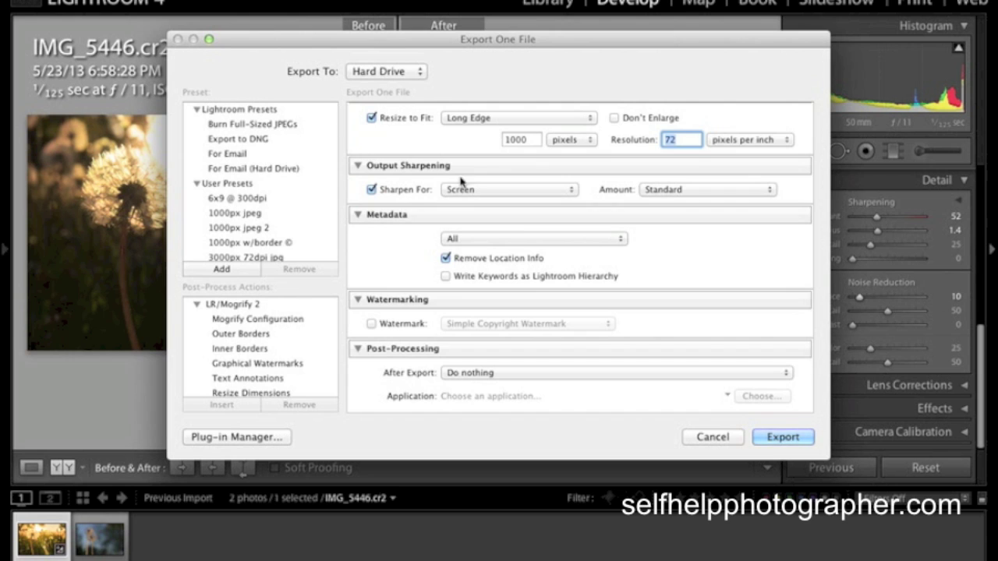
{"action": "left_click", "coordinate": [782, 437]}
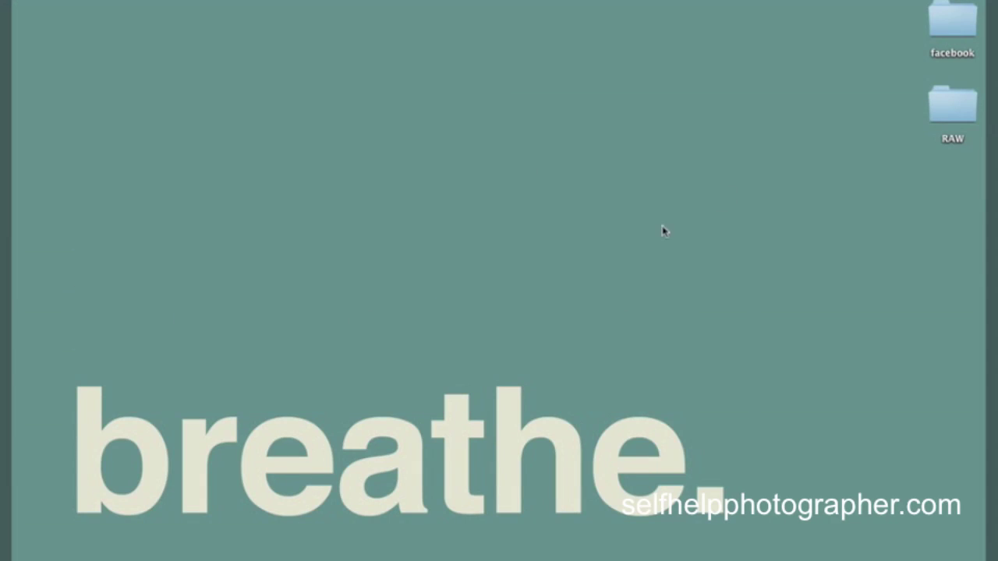
Open the desktop facebook folder and preview IMG_5446.jpg full-size in Quick Look
{"action": "double_click", "coordinate": [950, 23]}
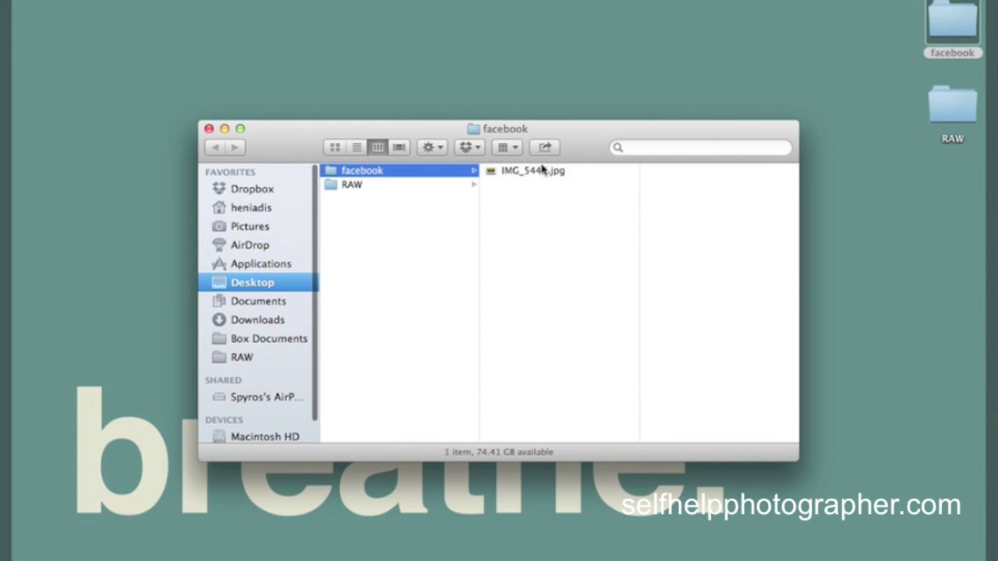
{"action": "left_click", "coordinate": [538, 170]}
{"action": "key", "text": "space"}
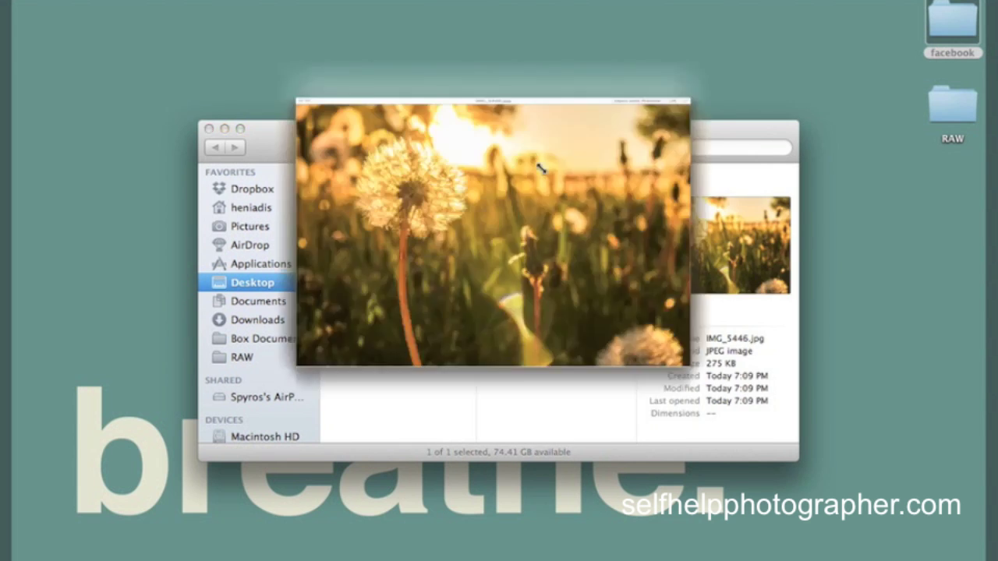